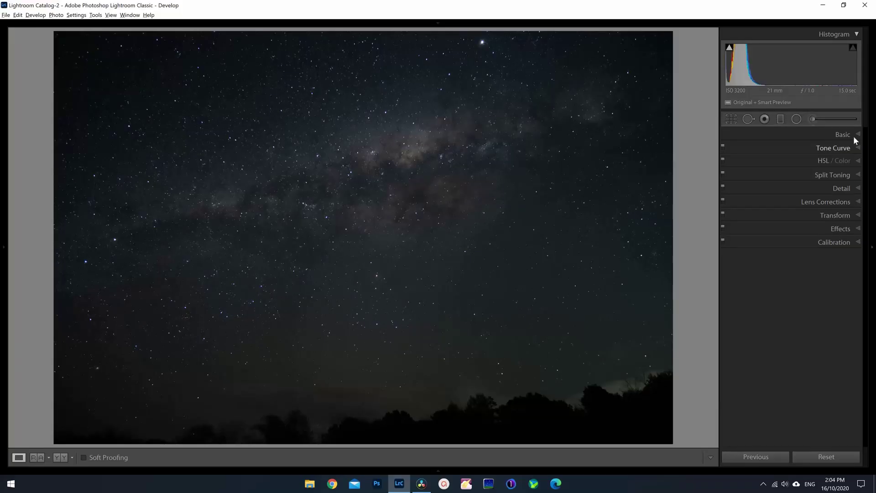
Set Contrast, Highlights and Whites to +20, Shadows and Blacks to −20, and raise Exposure to +1.03
left_click(854, 136)
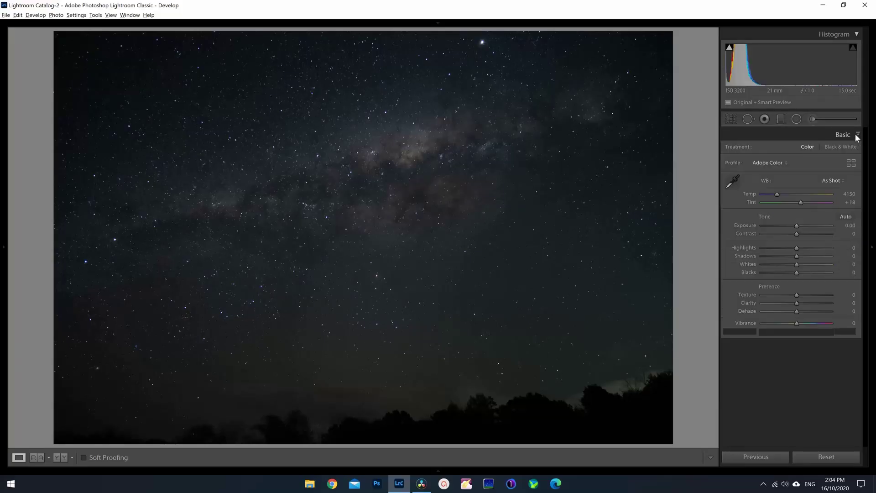
left_click(850, 234)
type("20")
key("Tab")
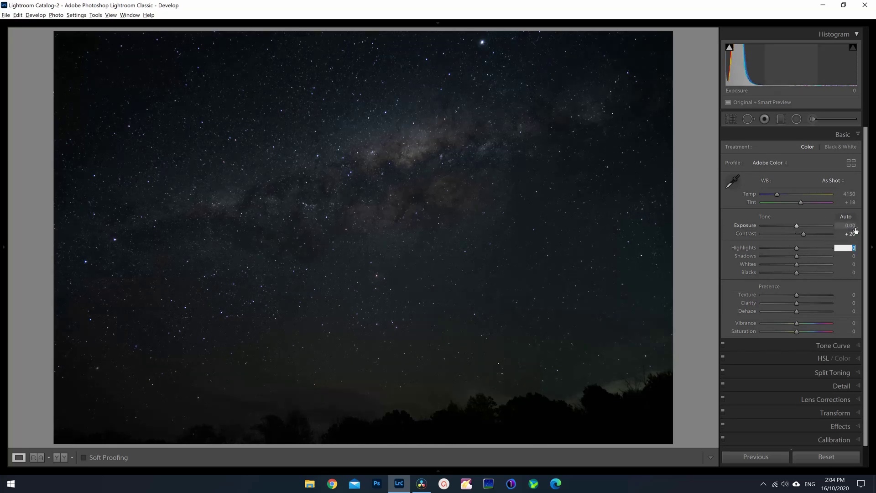
type("20")
key("Tab")
type("-20")
key("Tab")
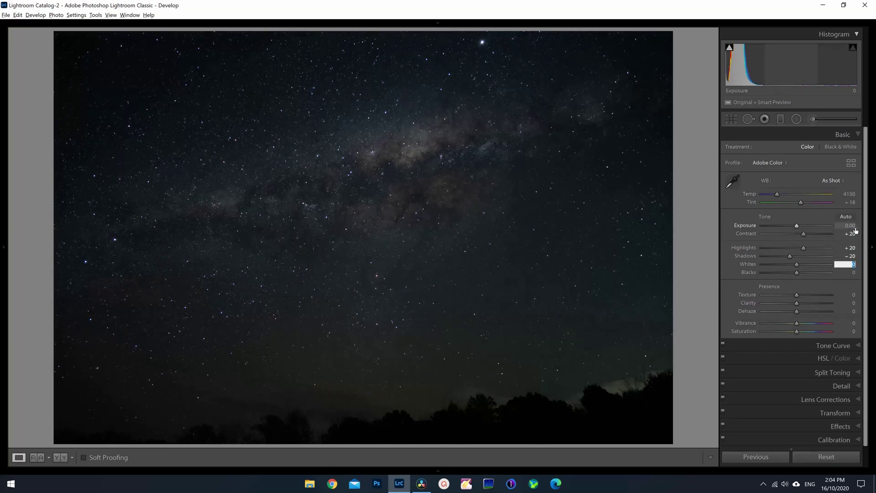
type("20")
key("Tab")
type("-20")
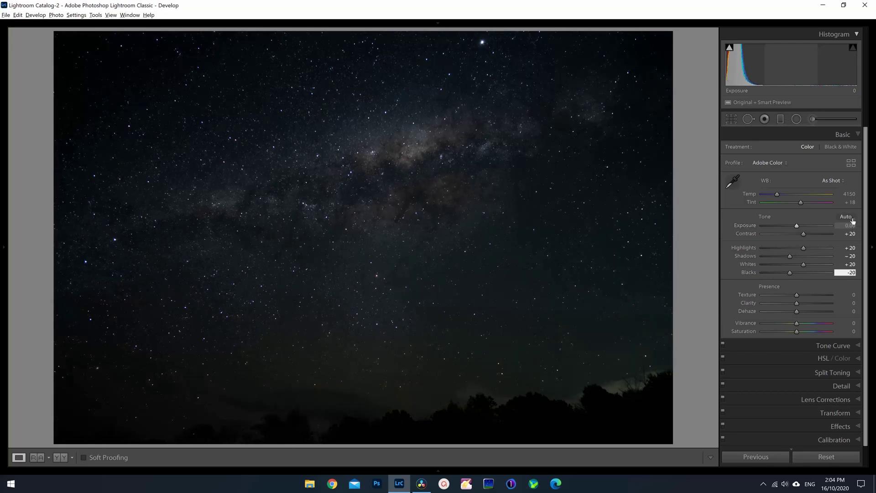
left_click(799, 225)
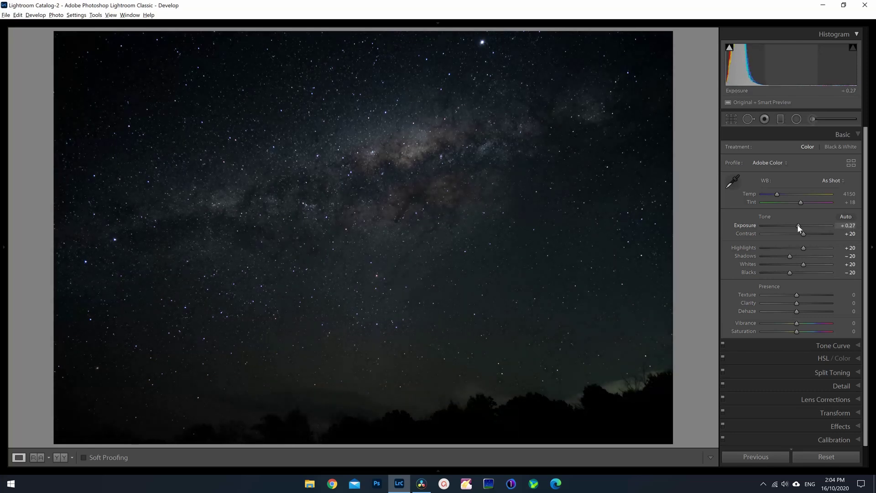
left_click_drag(798, 225, 803, 225)
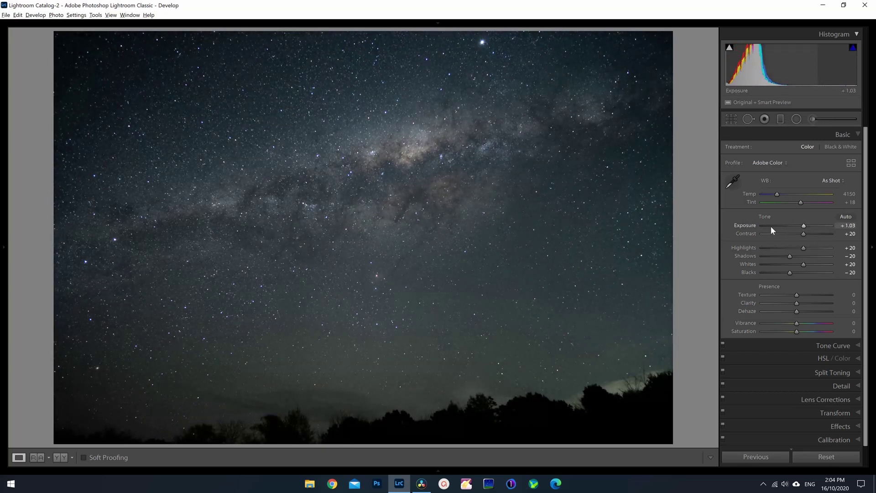
Shape the tone curve: lift the black point, raise midtones to 78/84, lower the white point, and pull the shadow point to 31/26
left_click(856, 346)
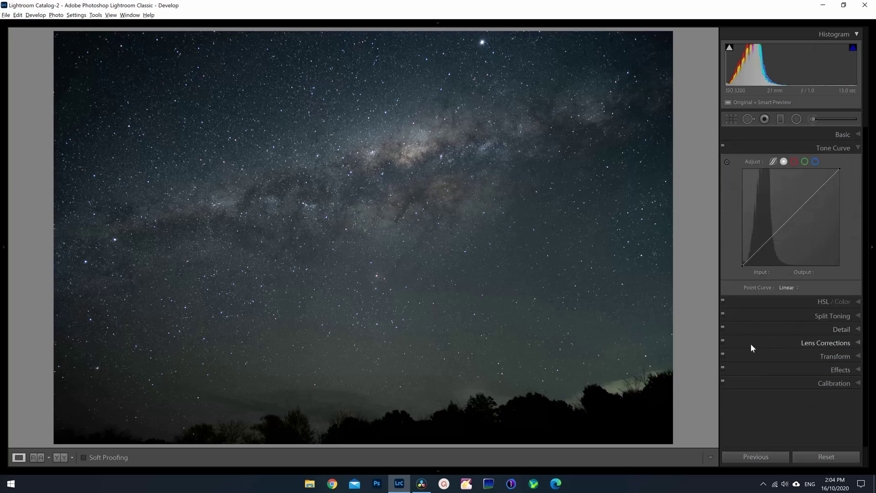
left_click_drag(742, 264, 772, 234)
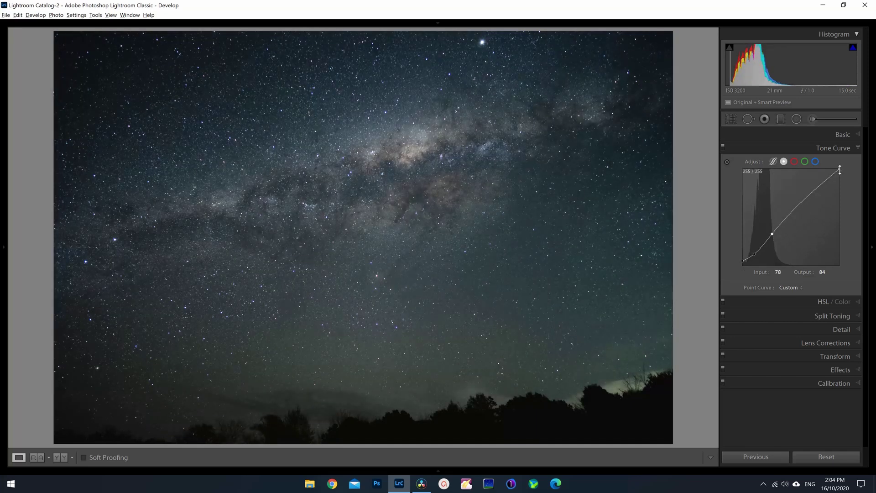
left_click_drag(839, 169, 839, 176)
left_click_drag(754, 255, 755, 257)
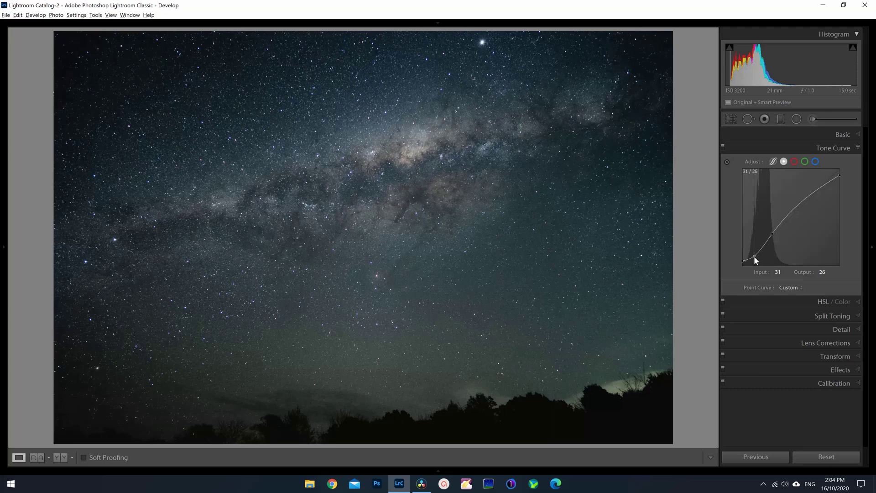
Boost Vibrance and Saturation to +100 to judge colour, and adjust white balance to Temp 4450 and Tint +26
left_click(851, 135)
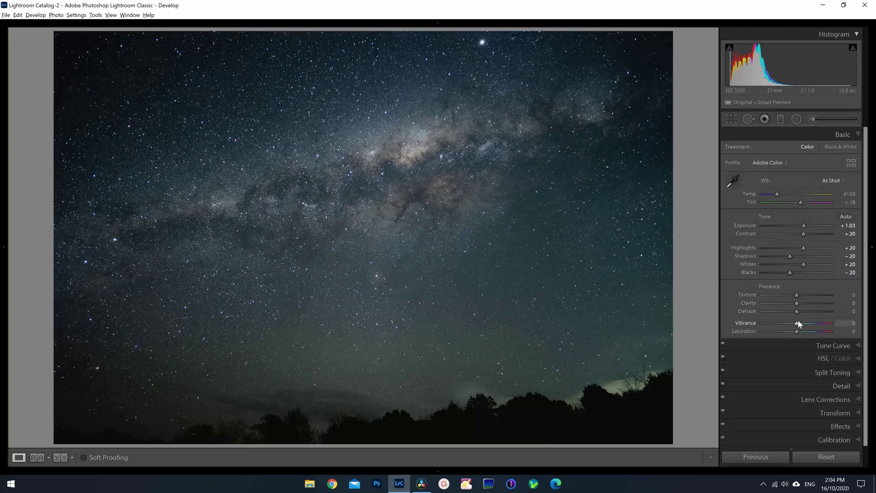
left_click_drag(798, 322, 831, 332)
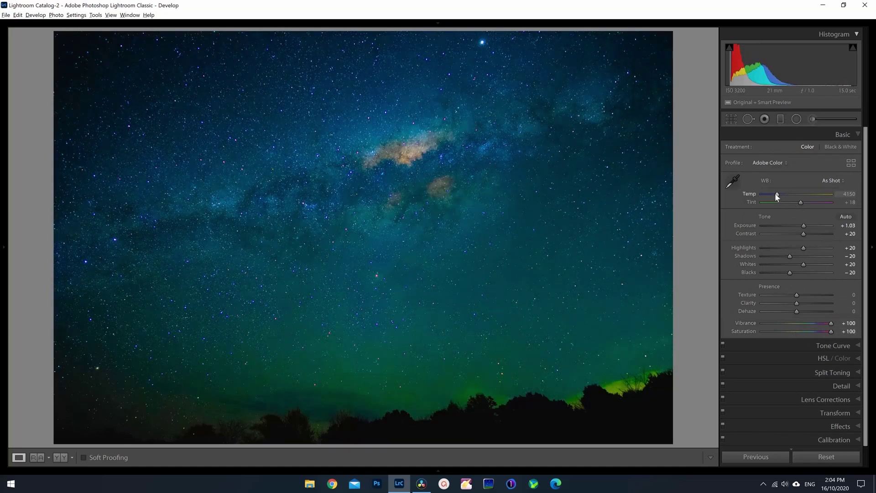
left_click_drag(778, 196, 801, 200)
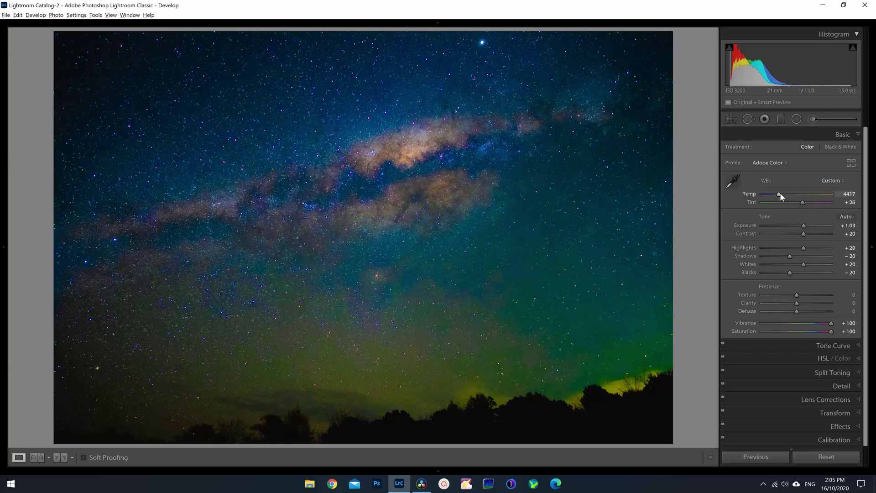
left_click_drag(803, 203, 804, 203)
key("ctrl+z")
left_click_drag(778, 196, 778, 194)
key("ctrl+z")
key("ctrl+y")
key("ctrl+z")
key("ctrl+y")
Reset Vibrance and Saturation to 0 and cool the white balance to Temp 4185
double_click(830, 323)
double_click(831, 332)
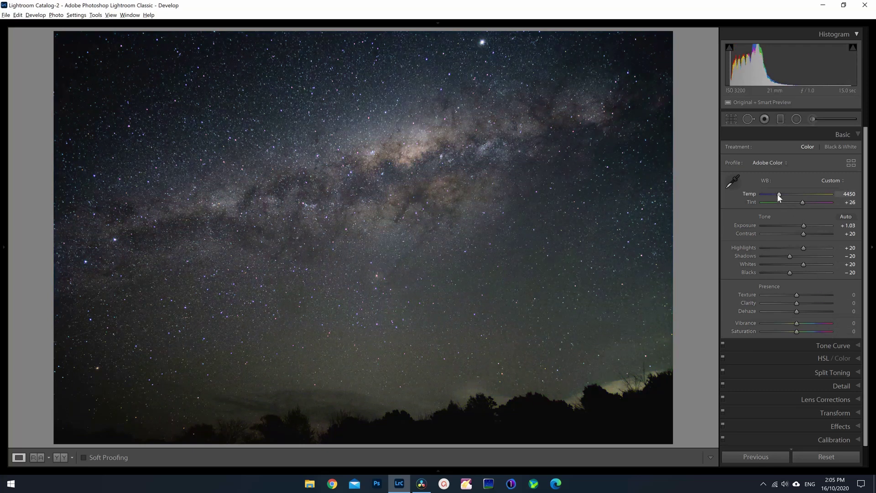
left_click_drag(777, 194, 775, 194)
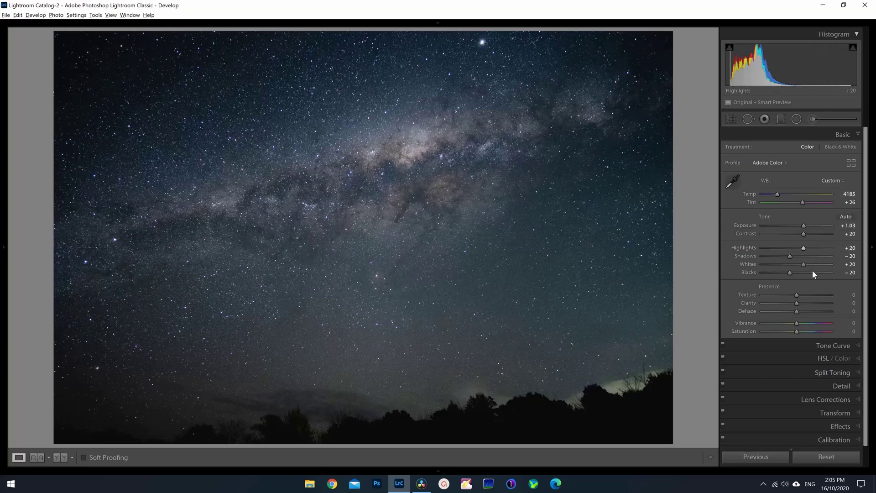
Raise Saturation to +43 and open the Detail settings
left_click_drag(797, 331, 809, 332)
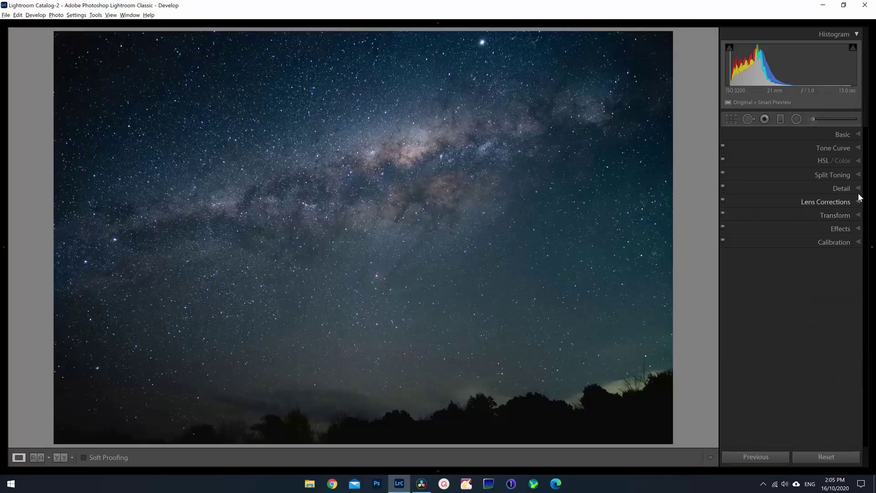
left_click(856, 188)
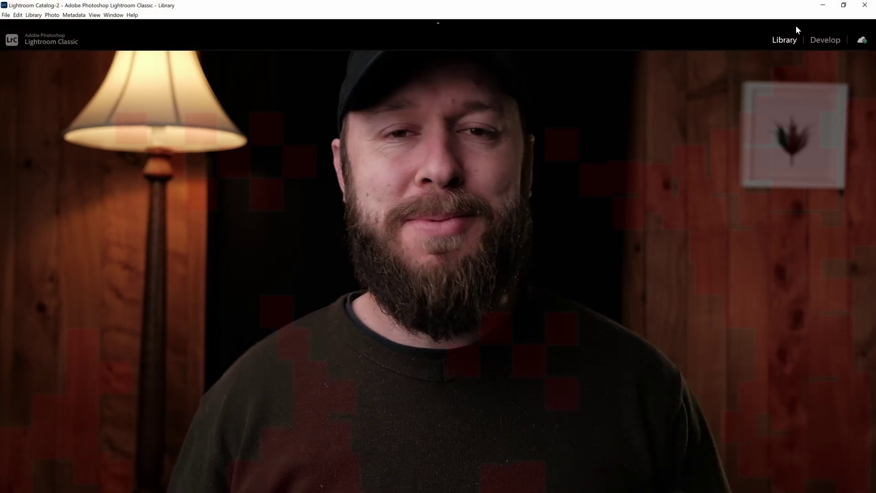
left_click(824, 41)
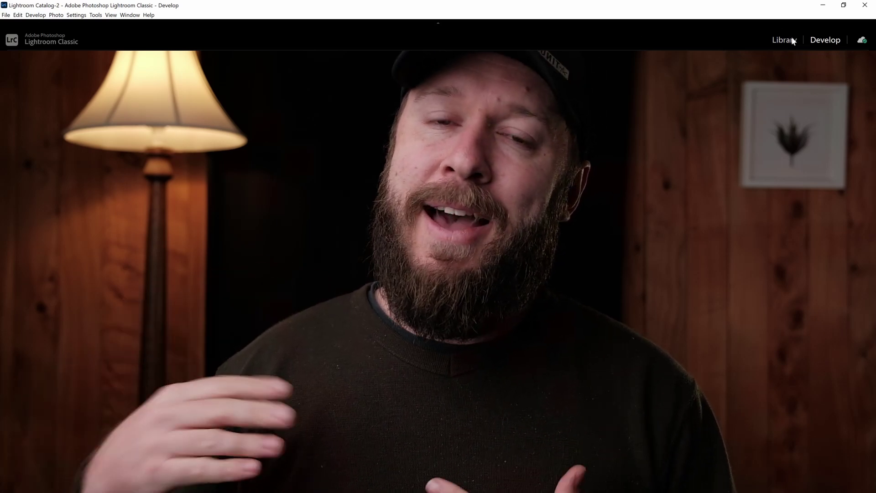
left_click(780, 41)
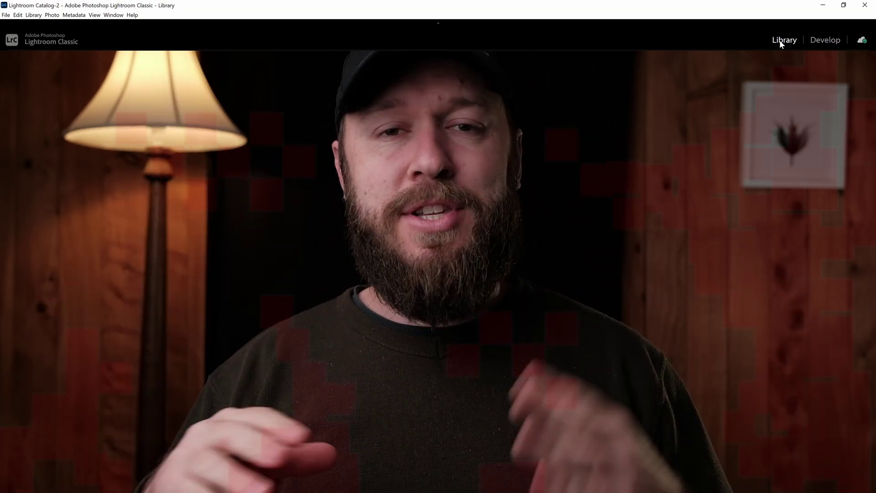
left_click(821, 40)
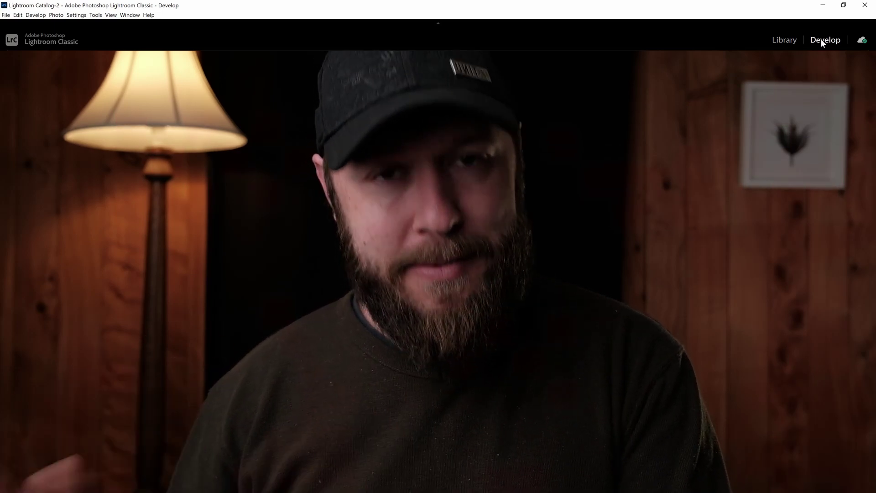
left_click(780, 40)
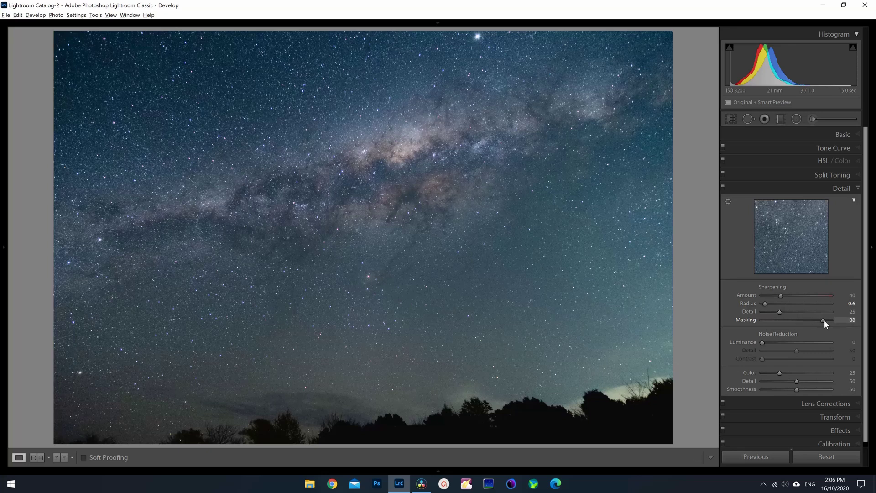
Set sharpening Masking to 90 and Color noise reduction to 80, and adjust its Smoothness
left_click_drag(824, 320, 825, 320)
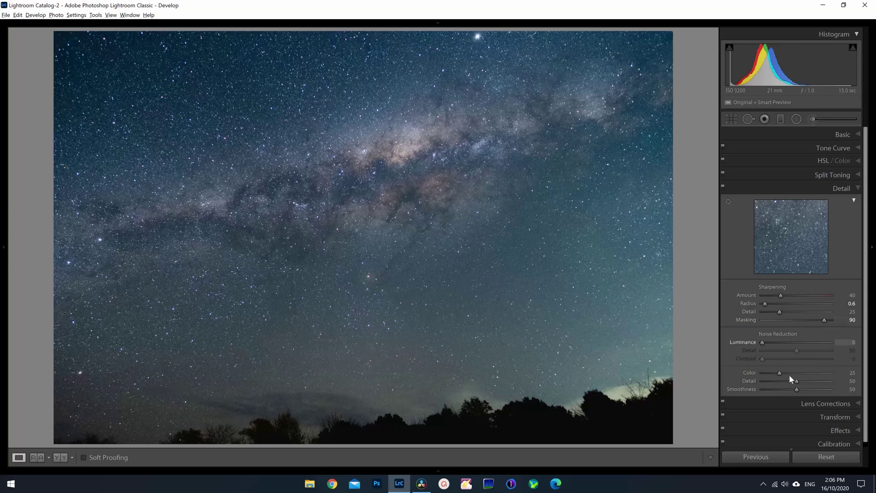
left_click(844, 372)
type("80")
key("Tab")
key("Tab")
type("8")
Raise the photo's Clarity to +33
left_click(849, 134)
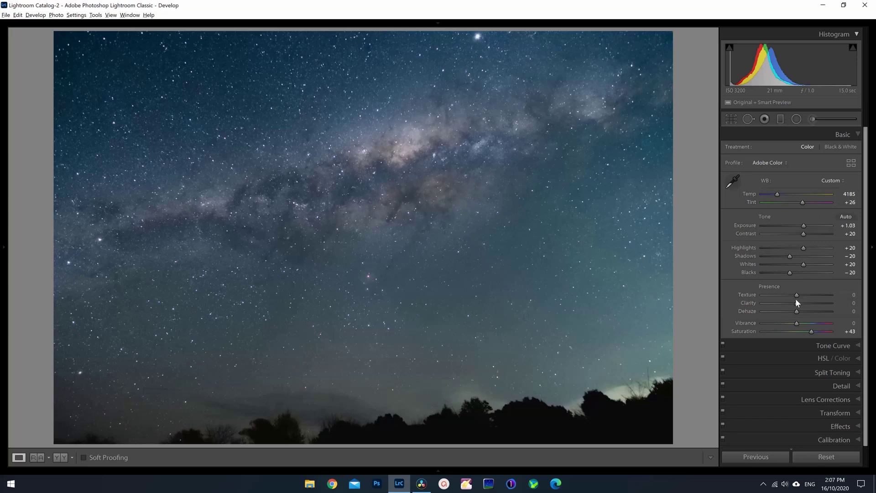
left_click_drag(796, 302, 806, 302)
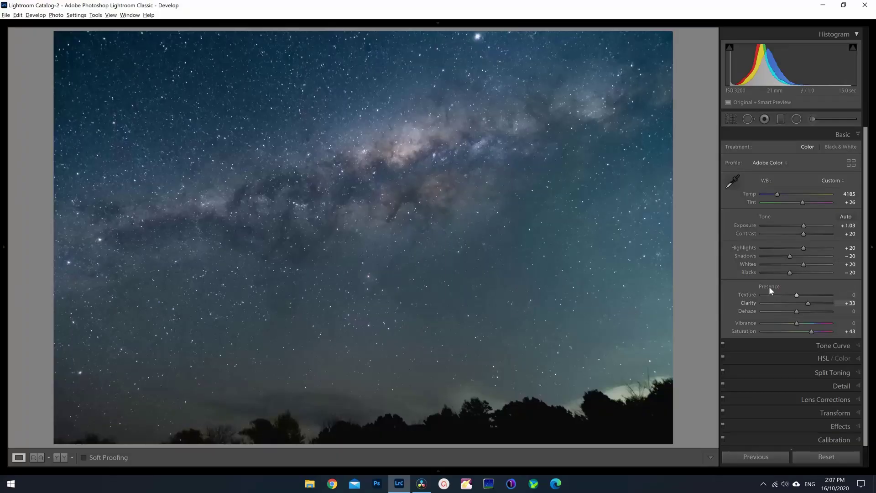
Start a new develop preset, clear all settings, and include Treatment & Profile, White Balance, Basic Tone, Tone Curve, Texture, Clarity, Sharpening and Dehaze
left_click(35, 15)
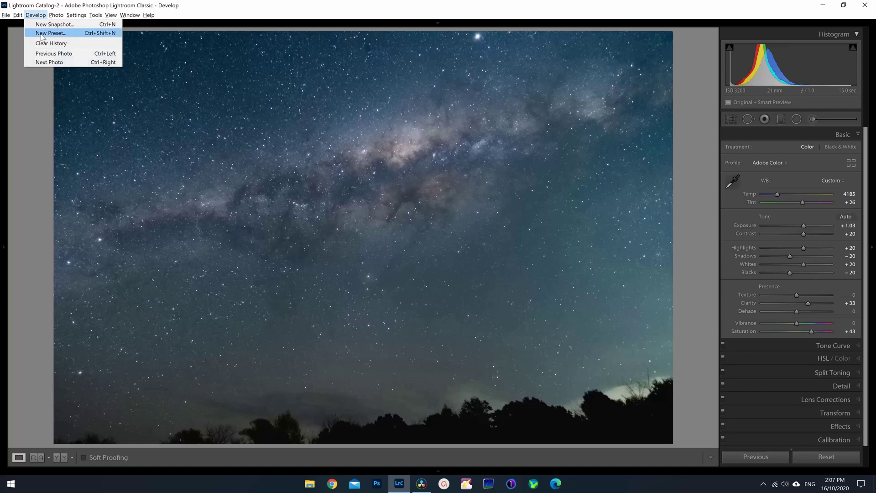
left_click(50, 33)
left_click(493, 321)
left_click(449, 99)
left_click(448, 114)
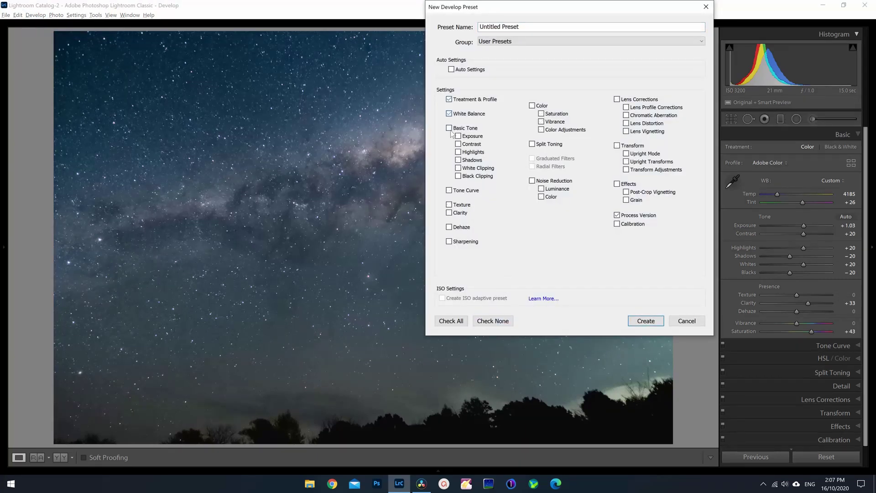
left_click(449, 128)
left_click(449, 191)
left_click(449, 204)
left_click(449, 212)
left_click(448, 242)
left_click(449, 227)
Add Noise Reduction, Split Toning and Color to the preset, and create it under the name Astro
left_click(532, 181)
left_click(532, 143)
left_click(532, 105)
left_click(500, 27)
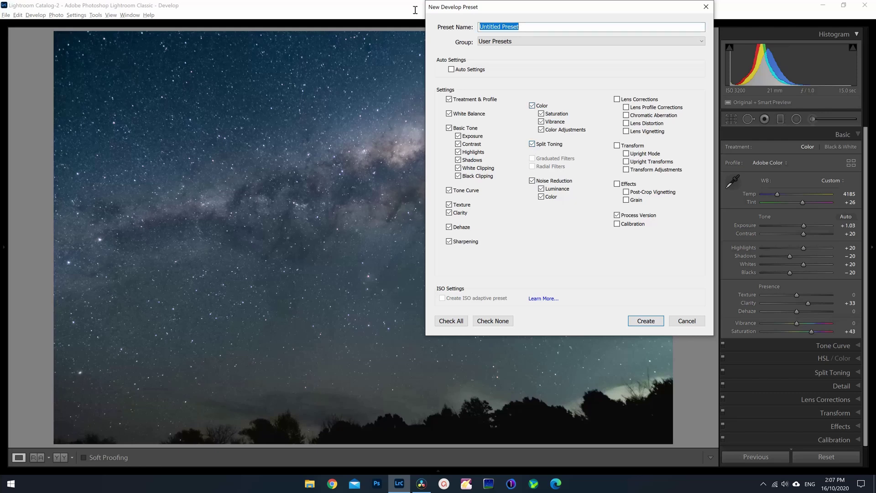
type("Astro")
left_click(647, 322)
Place a radial filter with Blacks at −30 over the Milky Way, tilted and narrowed to follow the band
left_click(796, 119)
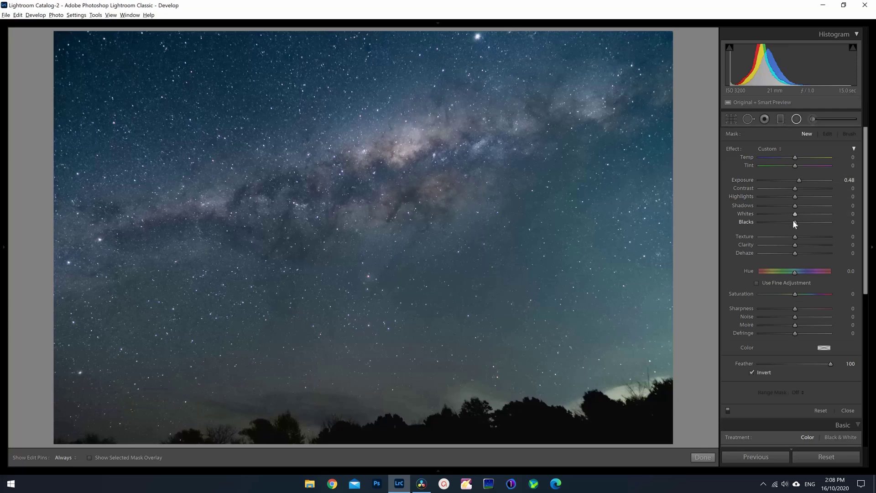
left_click_drag(794, 221, 784, 222)
left_click_drag(430, 205, 681, 266)
left_click_drag(68, 210, 89, 293)
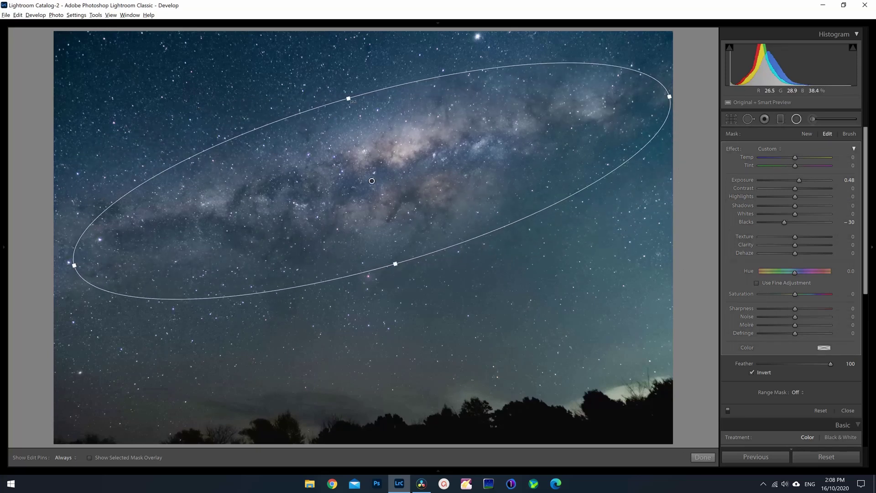
left_click_drag(350, 98, 353, 139)
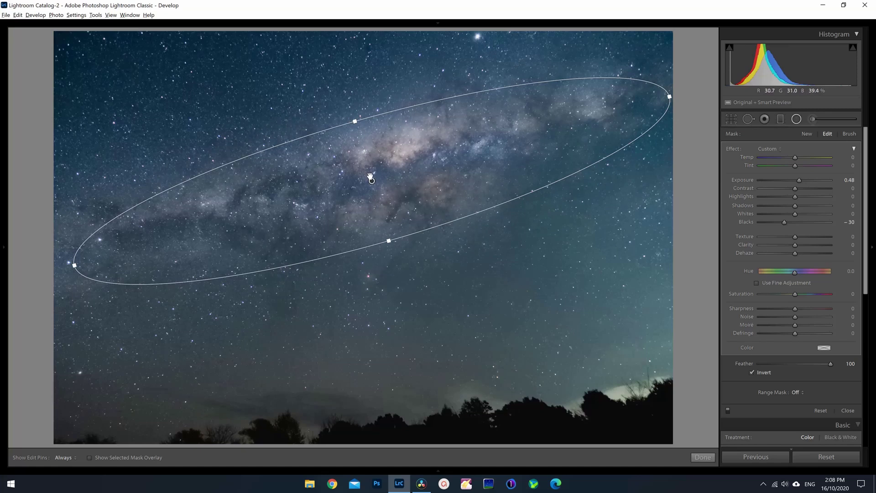
left_click_drag(373, 184, 383, 183)
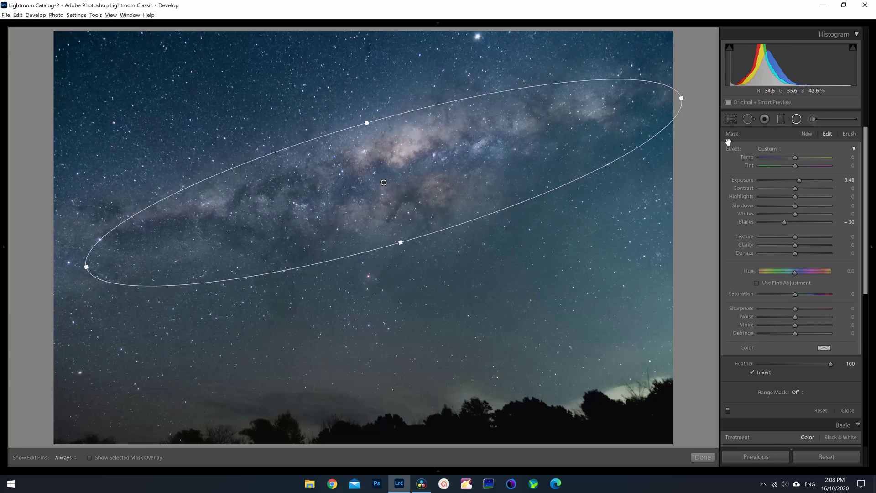
left_click(796, 120)
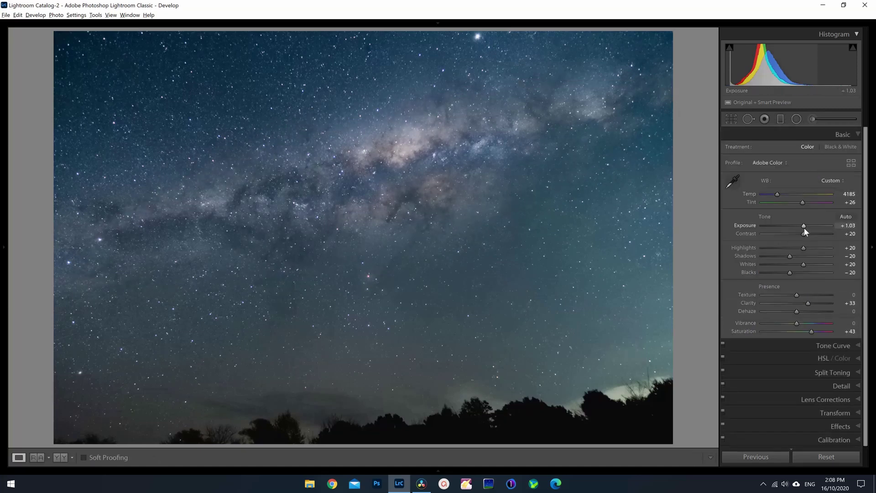
Lower the photo's overall Exposure slightly
left_click_drag(803, 226, 802, 225)
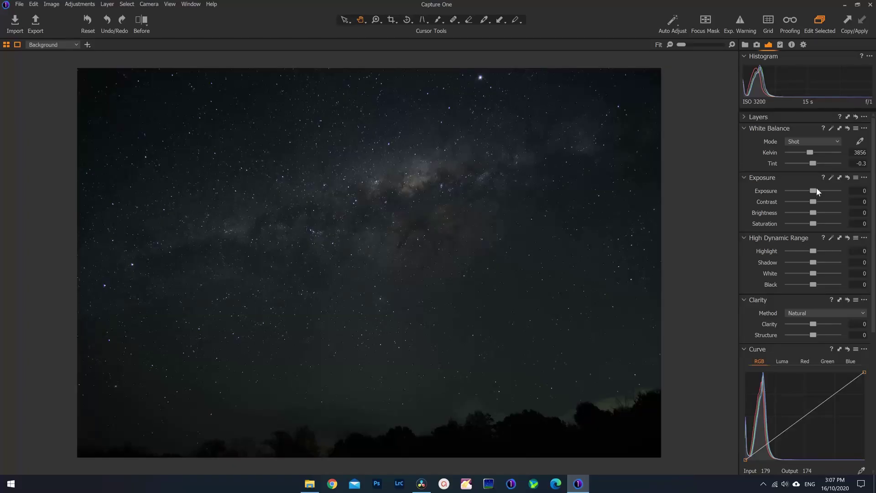
In Capture One, set the photo's Exposure to 1.05, Contrast and Brightness to 8, and Saturation to 17
left_click(802, 179)
left_click(799, 180)
left_click_drag(814, 189, 819, 190)
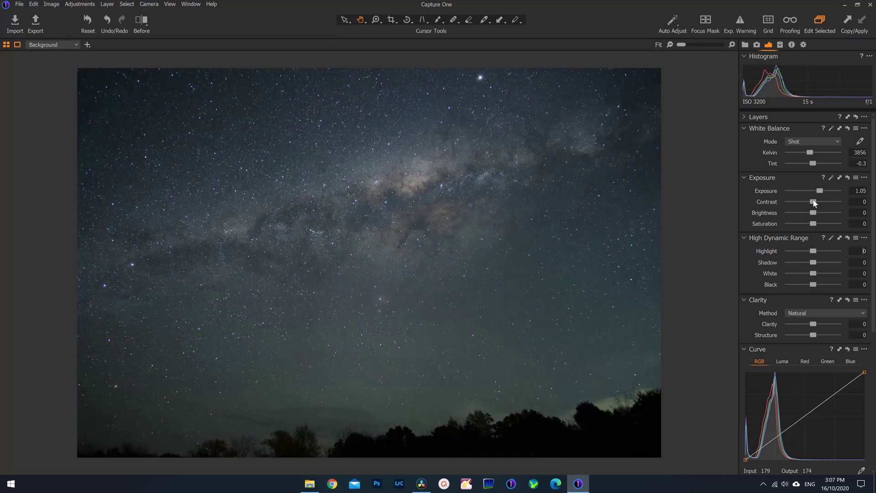
left_click_drag(814, 201, 818, 224)
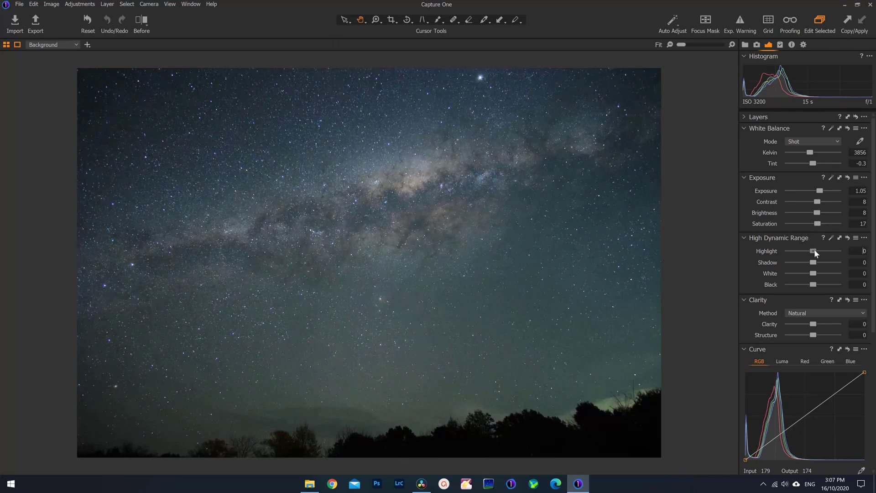
Set High Dynamic Range to Highlight 5, Shadow −24, White 21 and Black 10
left_click_drag(814, 263, 814, 284)
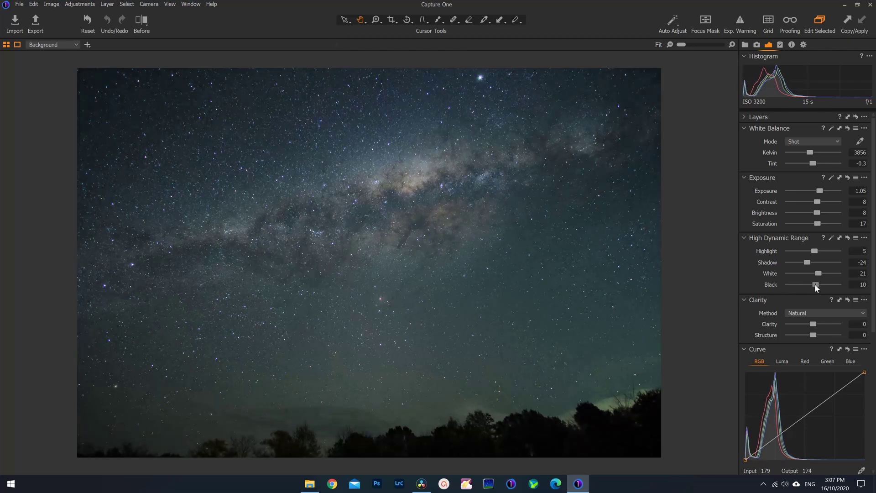
Lift the black point of the RGB curve slightly and add a shadow point and a lower-midtone point to shape its contrast
scroll(743, 321, "down", 3)
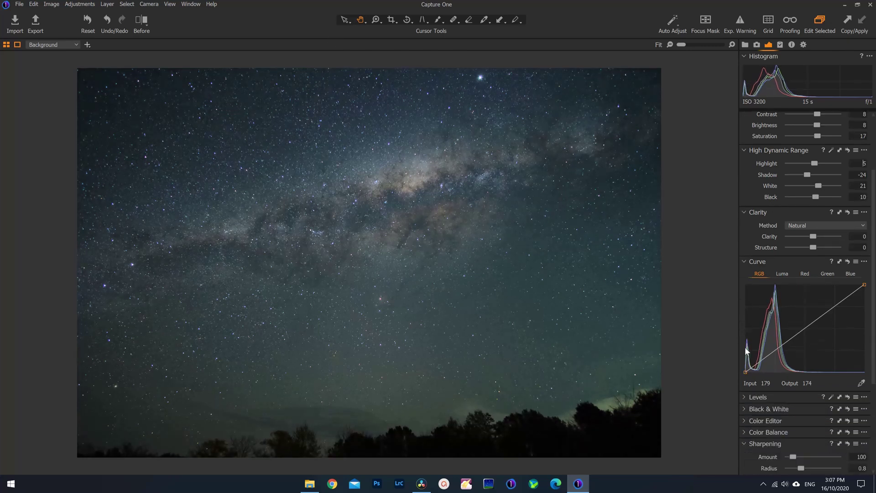
left_click_drag(745, 372, 759, 360)
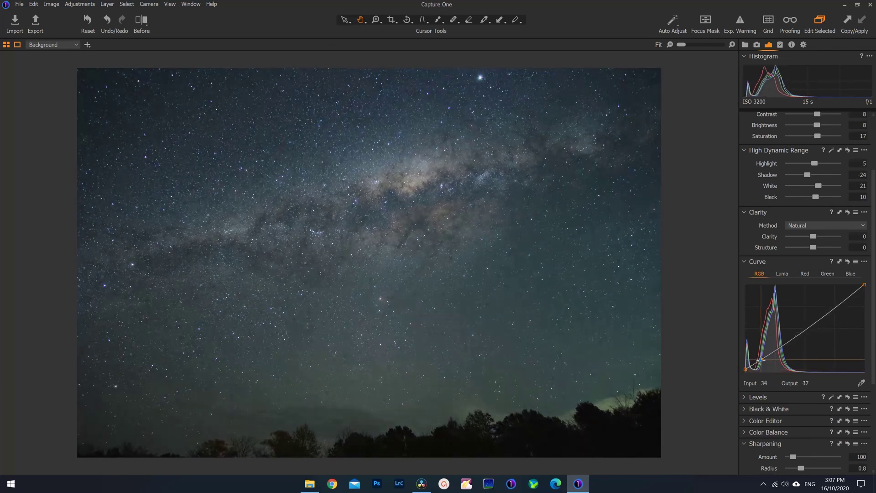
left_click(781, 345)
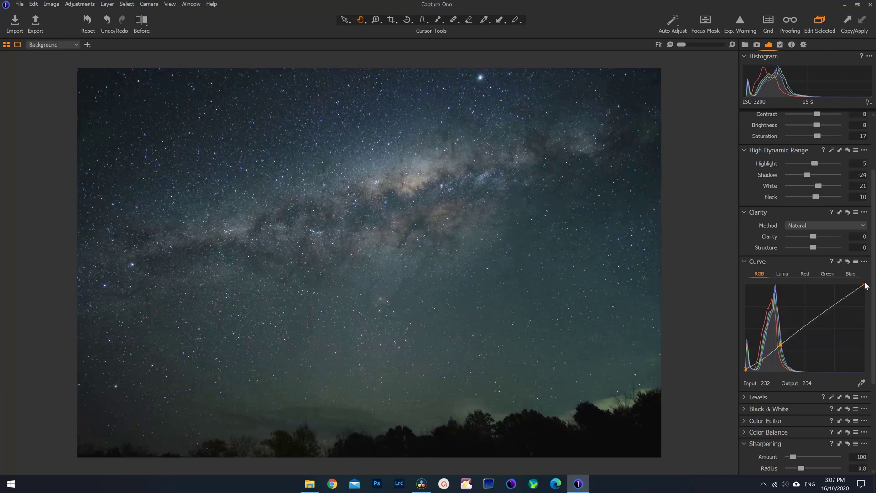
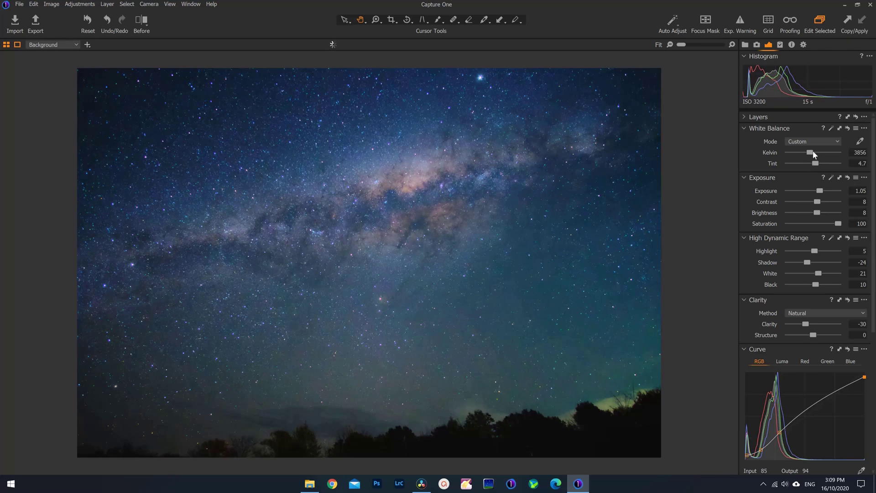
Warm the white balance to 4171 Kelvin and set Saturation back to 17
left_click_drag(810, 153, 813, 152)
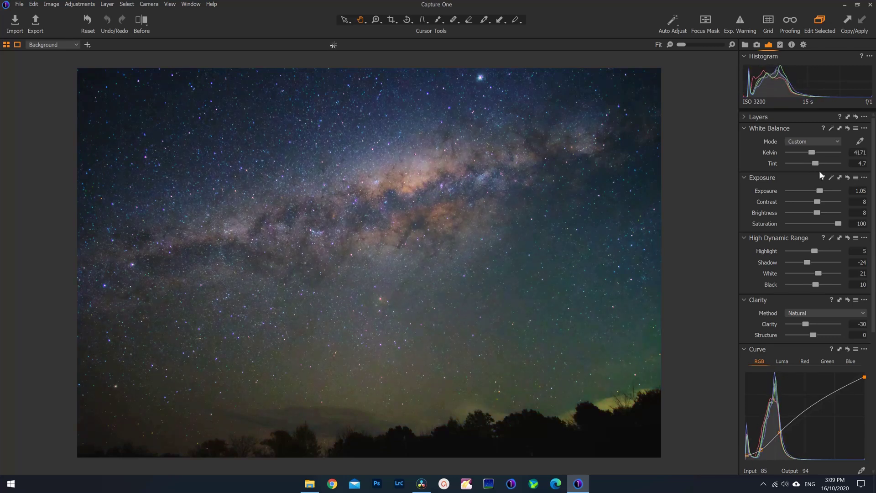
left_click(859, 223)
type("17")
key("Return")
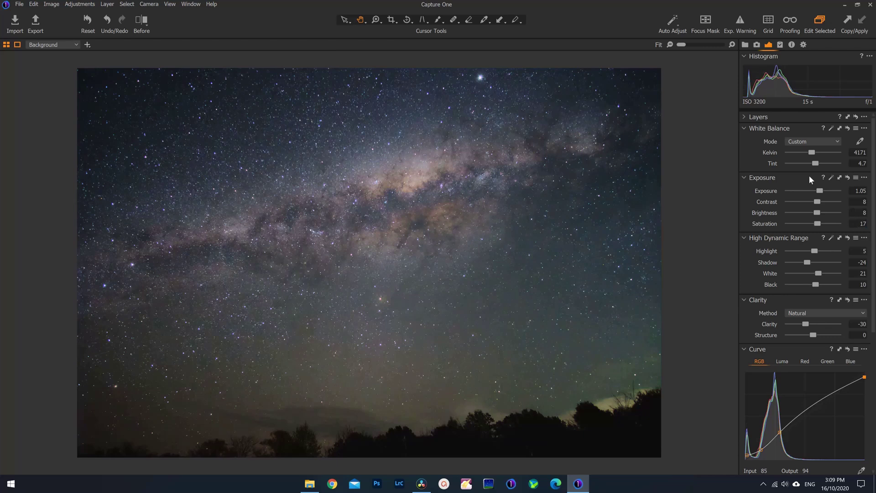
Start saving the photo's current adjustments as a user style
left_click(780, 45)
left_click(870, 56)
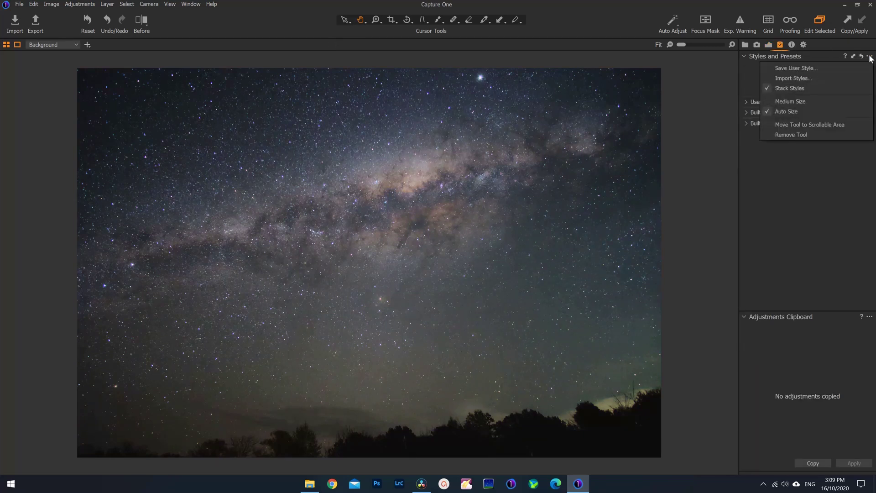
left_click(806, 68)
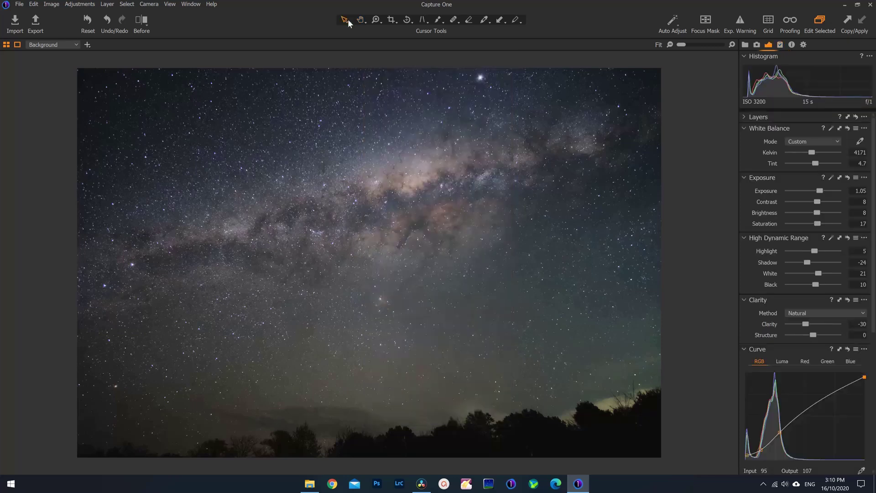
Draw a wide radial gradient mask centred on the Milky Way core and rotate it to follow the band
left_click(439, 19)
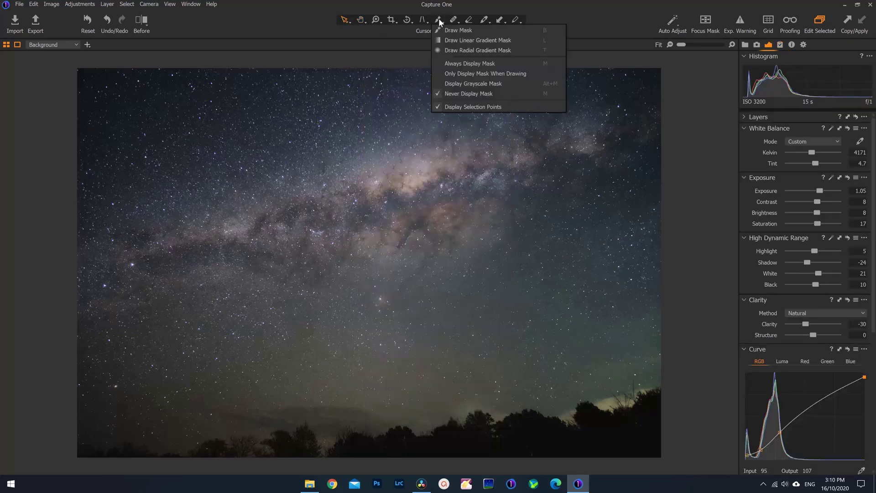
left_click(464, 50)
left_click_drag(388, 212, 665, 269)
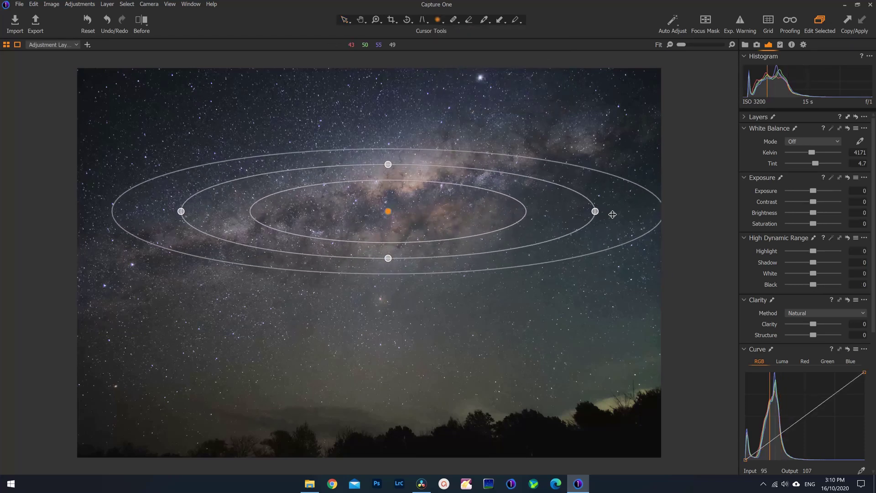
left_click_drag(583, 225, 604, 171)
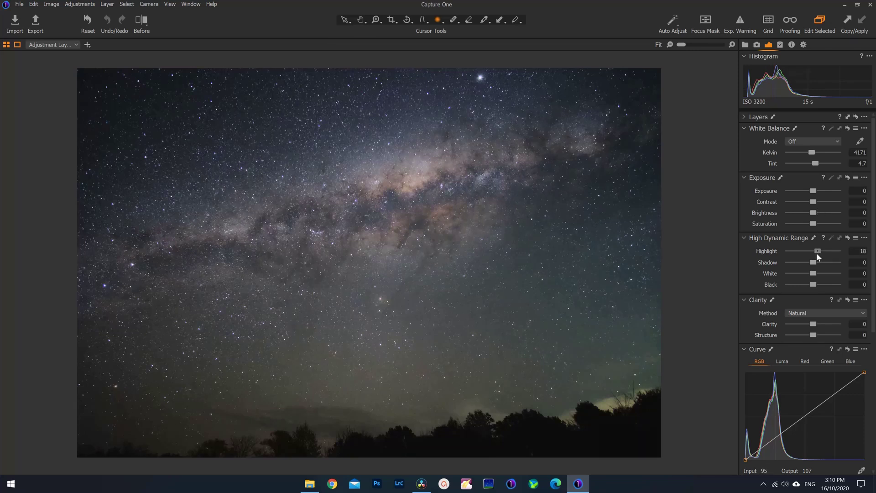
On the radial mask's adjustment layer, set Highlight to 18, Brightness to 7 and Black to −35
left_click_drag(813, 213, 816, 213)
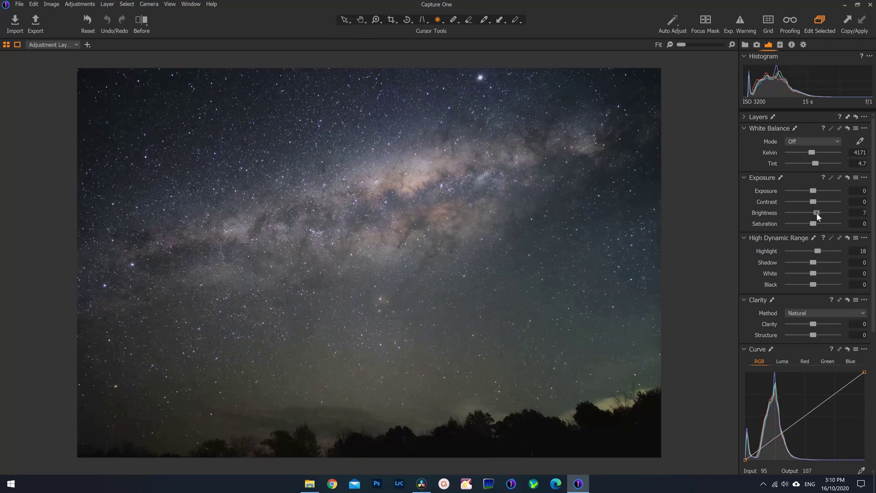
mouse_move(813, 284)
left_mouse_down()
mouse_move(822, 284)
mouse_move(803, 285)
left_mouse_up()
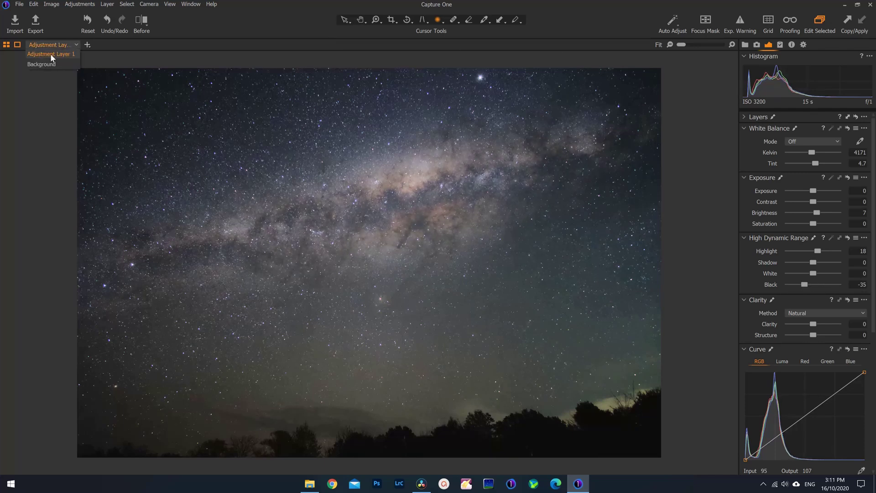
On the Background layer, set Exposure to 0.69 and lower Clarity slightly
left_click(43, 63)
left_click_drag(819, 190, 817, 190)
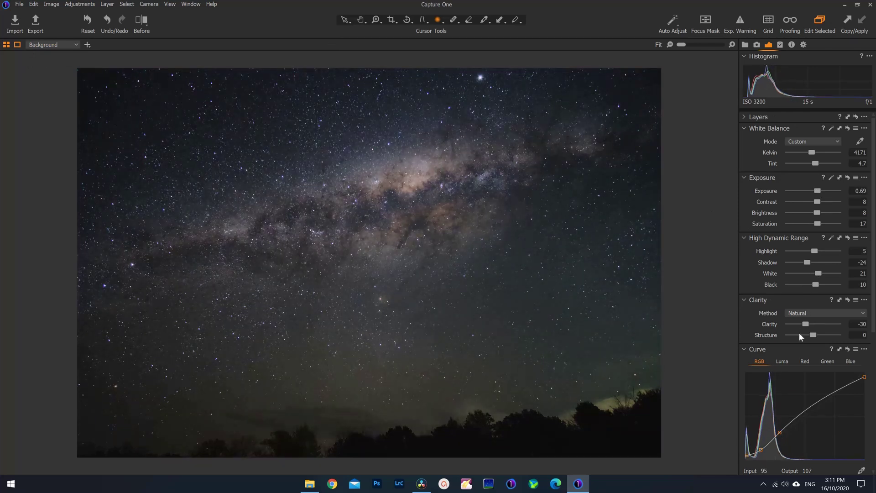
left_click_drag(805, 324, 804, 323)
Set the photo's noise reduction to Luminance 92 and Color 71
scroll(803, 320, "down", 5)
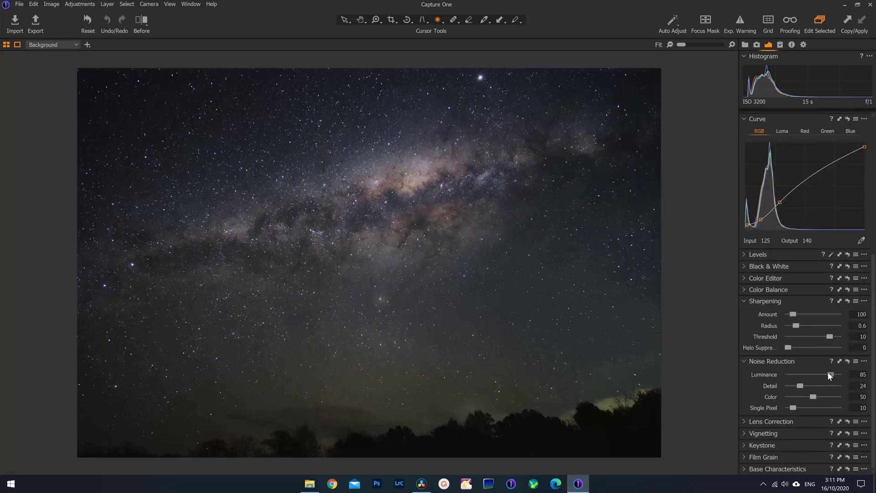
left_click_drag(830, 375, 825, 393)
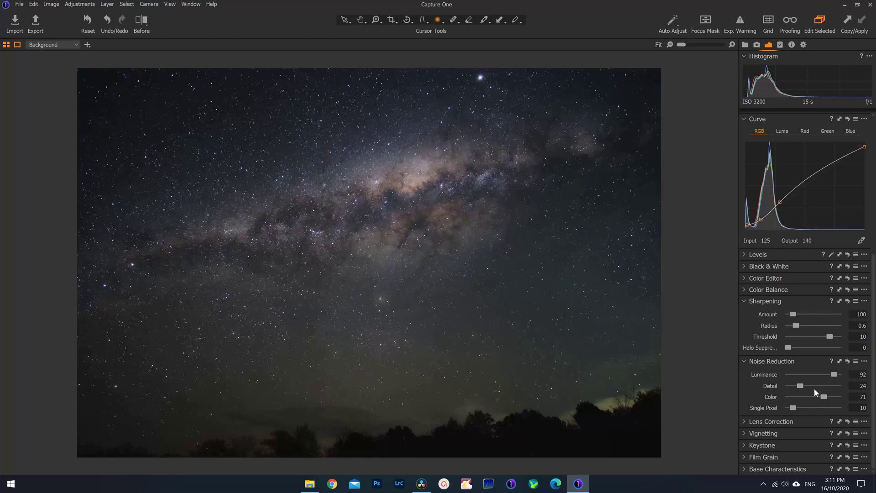